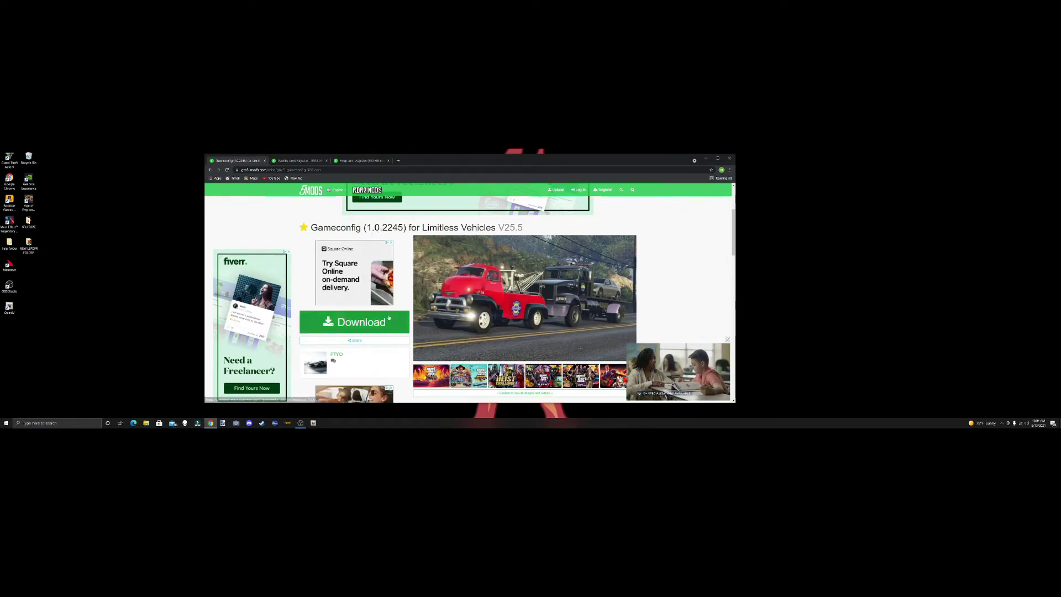
# Step: Download the Gameconfig and Packfile Limit Adjuster archives, saving the Packfile archive onto the desktop
pyautogui.click(353, 323)
pyautogui.click(518, 374)
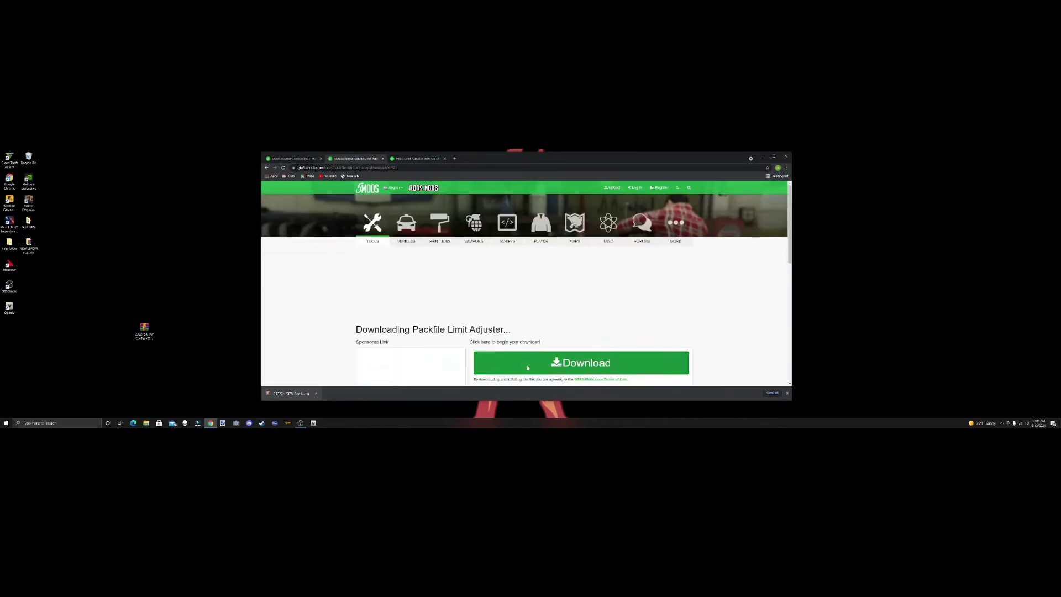
pyautogui.click(528, 367)
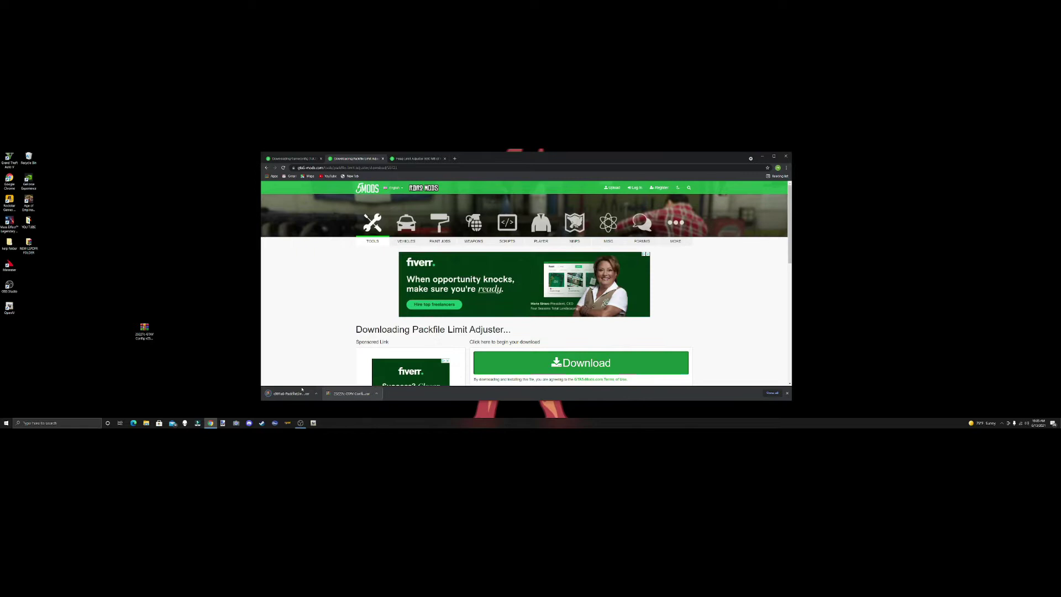
pyautogui.moveTo(296, 394); pyautogui.dragTo(186, 334)
pyautogui.click(418, 161)
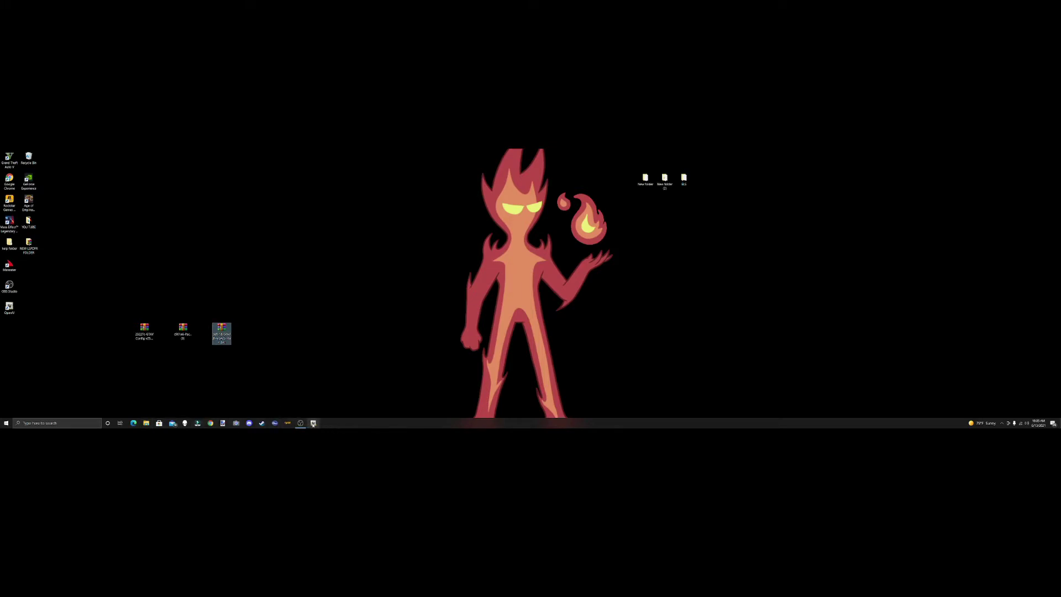
# Step: Launch OpenIV for Grand Theft Auto V (Windows) and switch on edit mode
pyautogui.click(313, 423)
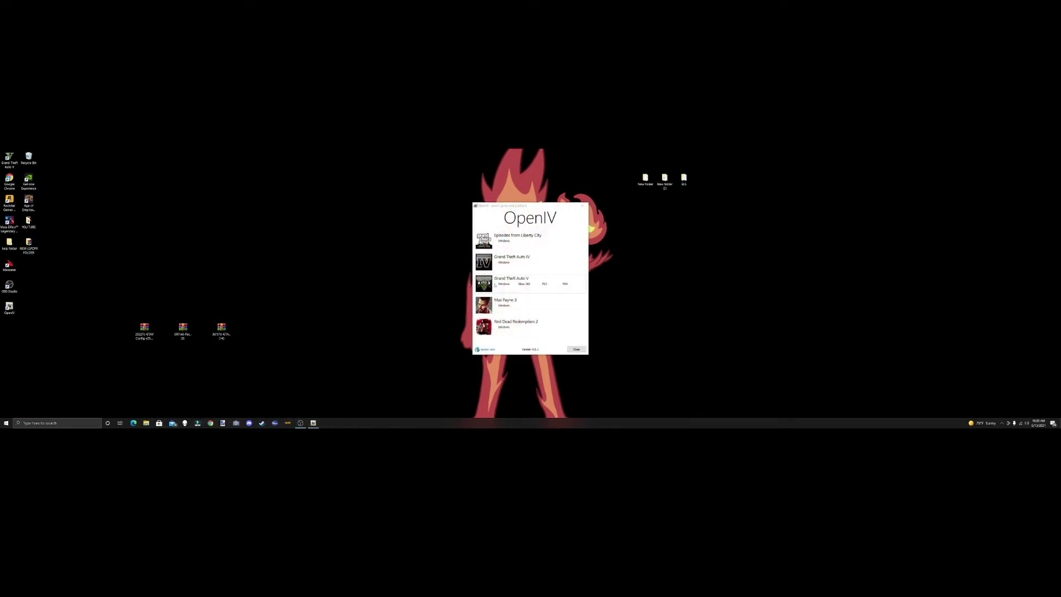
pyautogui.click(495, 285)
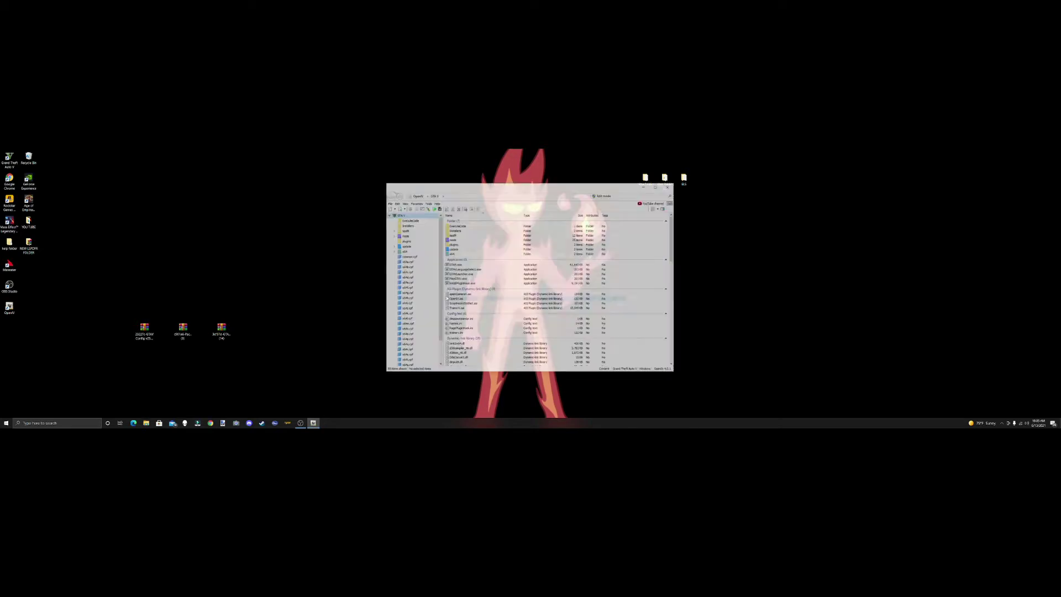
pyautogui.click(605, 196)
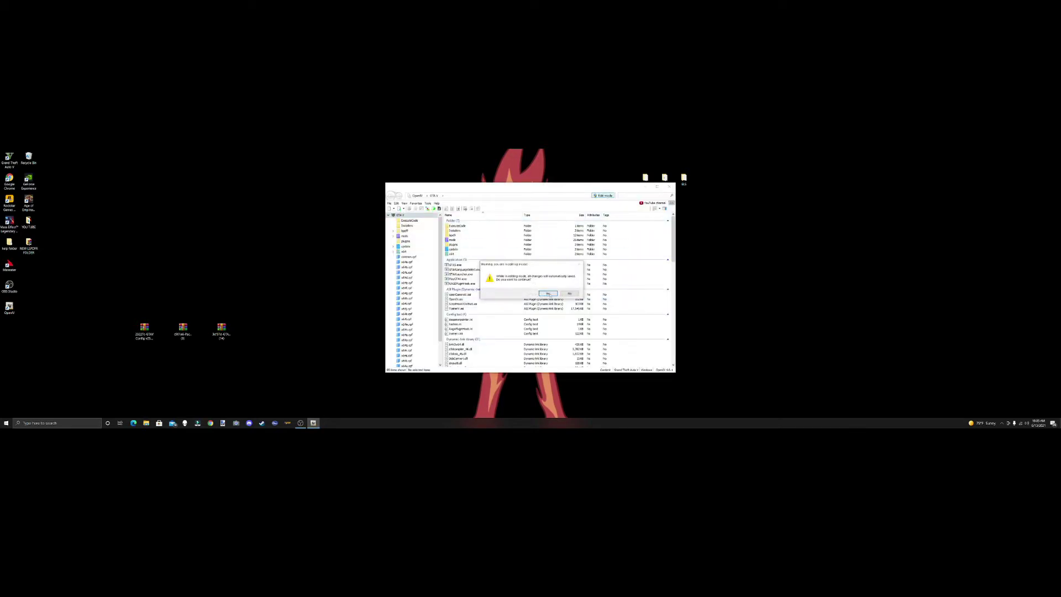
pyautogui.click(548, 293)
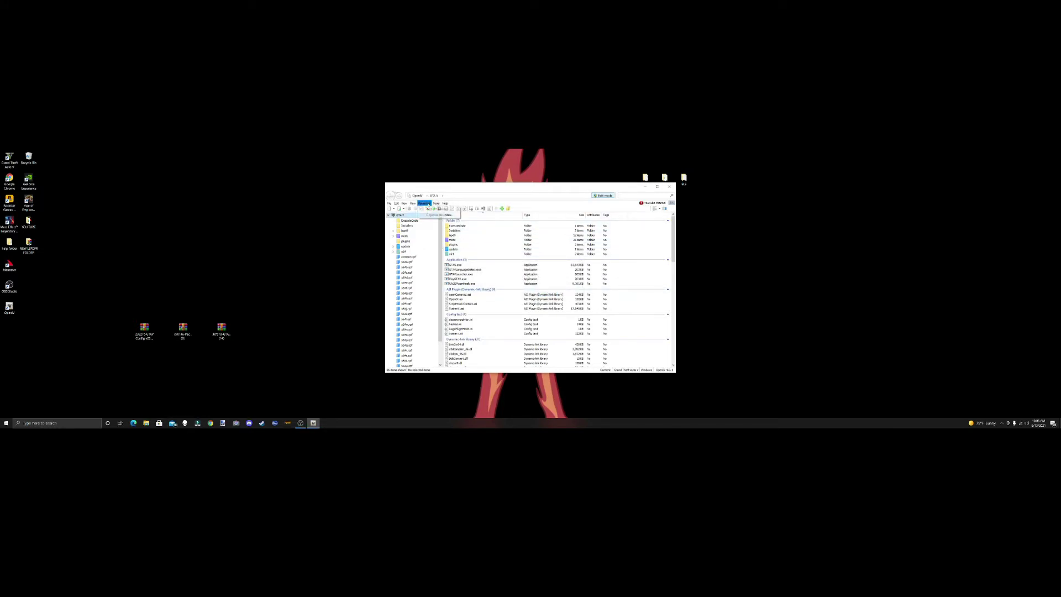
pyautogui.click(436, 203)
pyautogui.click(348, 204)
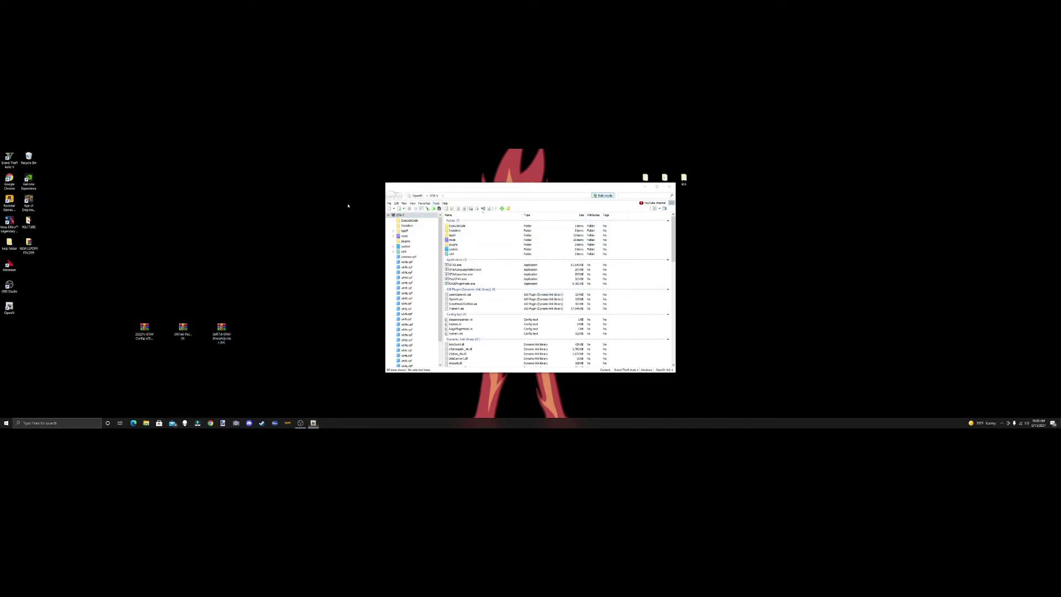
# Step: Browse to mods\update\update.rpf\common\data and start adding it to favorites
pyautogui.doubleClick(459, 240)
pyautogui.doubleClick(464, 226)
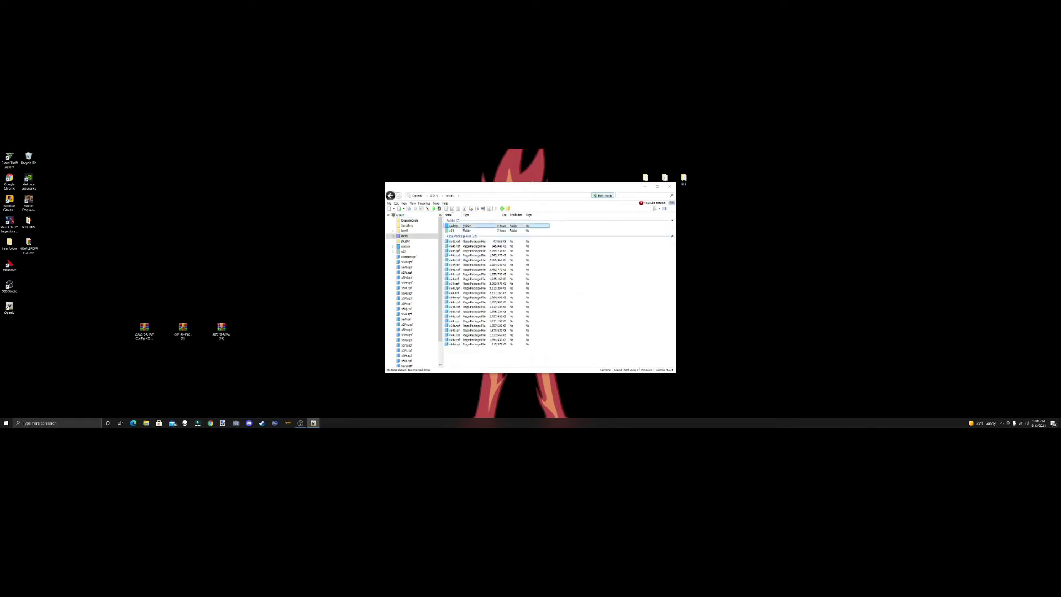
pyautogui.doubleClick(459, 236)
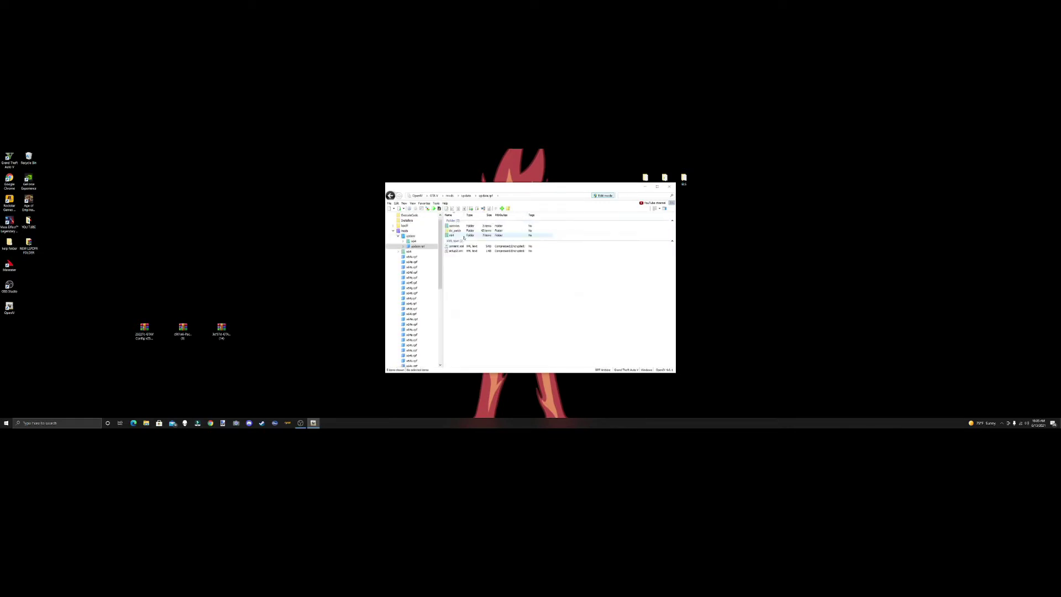
pyautogui.doubleClick(462, 226)
pyautogui.doubleClick(462, 227)
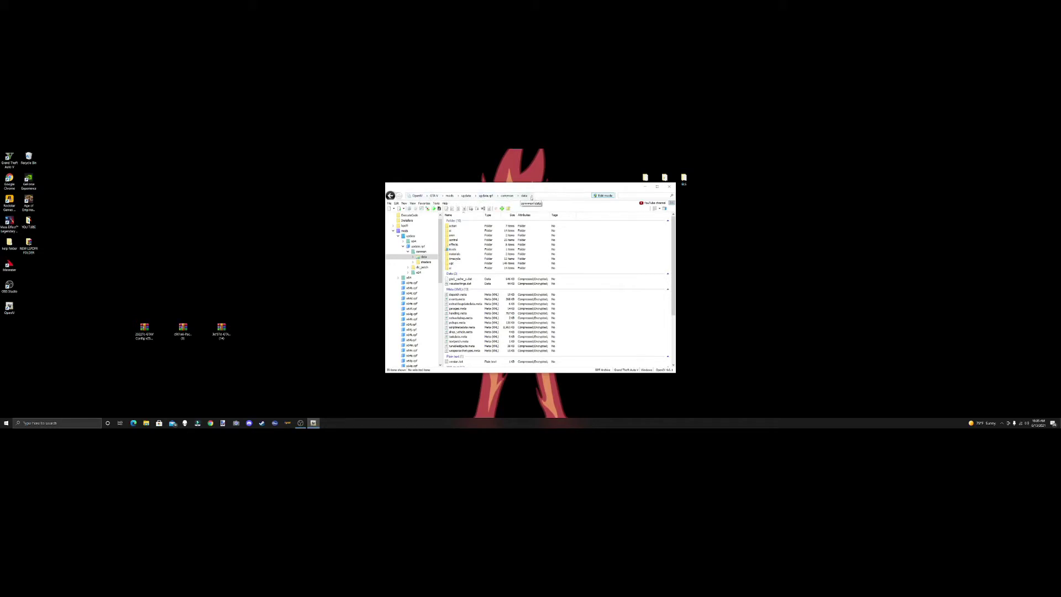
pyautogui.click(426, 203)
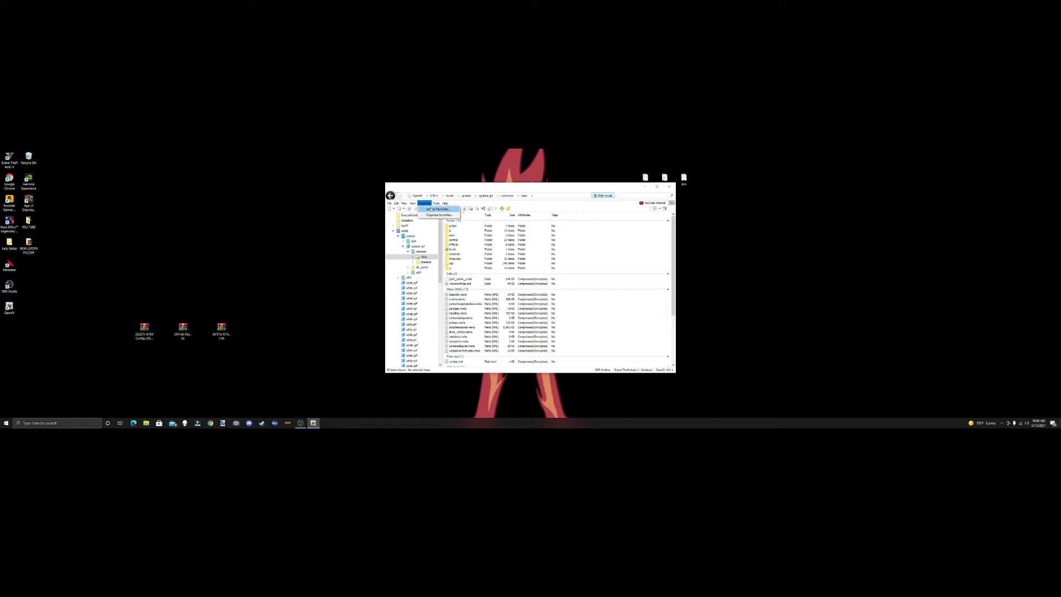
pyautogui.click(433, 209)
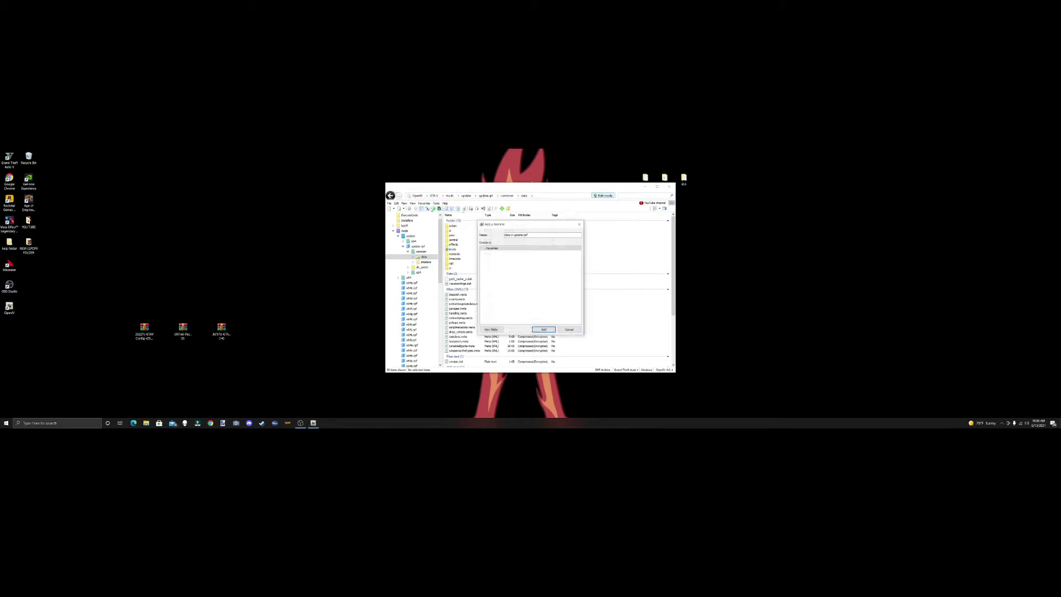
# Step: Save the 'data in update.rpf' favorite and open the Gameconfig archive's 1.5x traffic folder
pyautogui.click(544, 329)
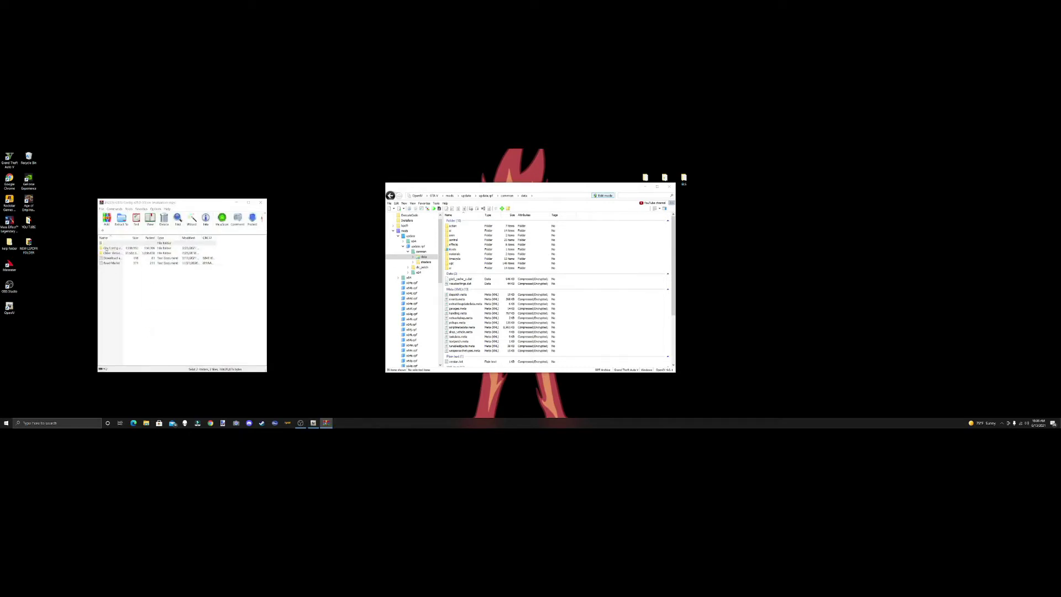
pyautogui.click(218, 269)
pyautogui.doubleClick(119, 248)
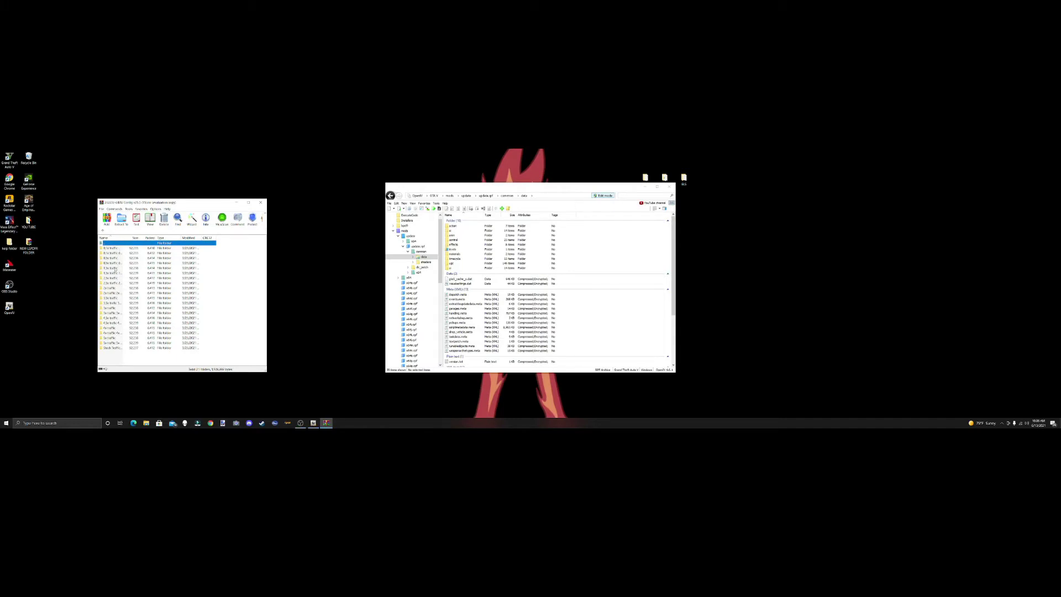
pyautogui.click(110, 274)
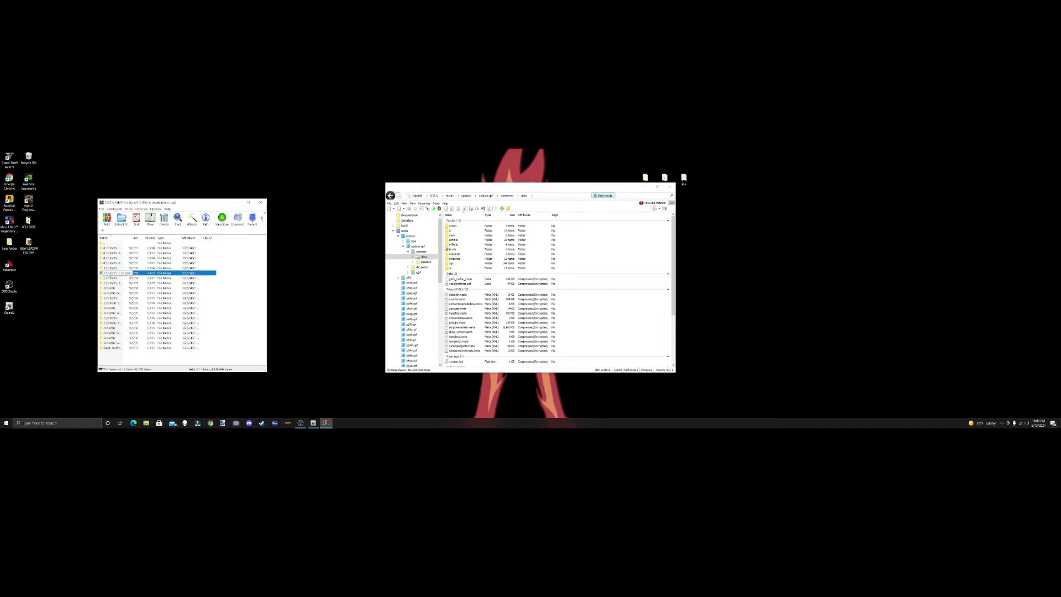
pyautogui.doubleClick(110, 274)
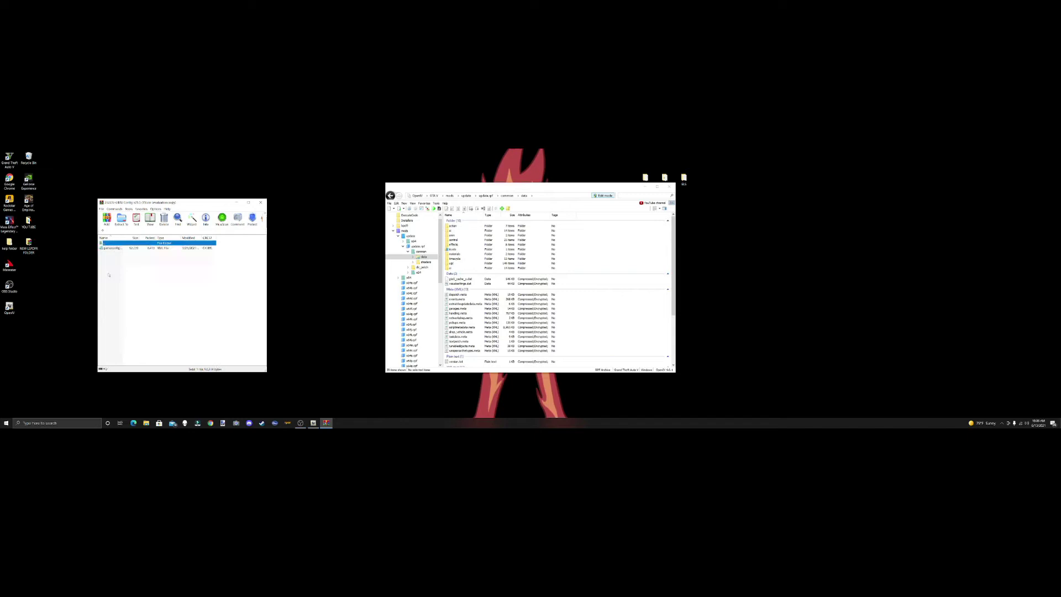
# Step: Replace gameconfig.xml in update.rpf's data folder with the 1.5x traffic version, then close OpenIV
pyautogui.scroll(-5, 458, 312)
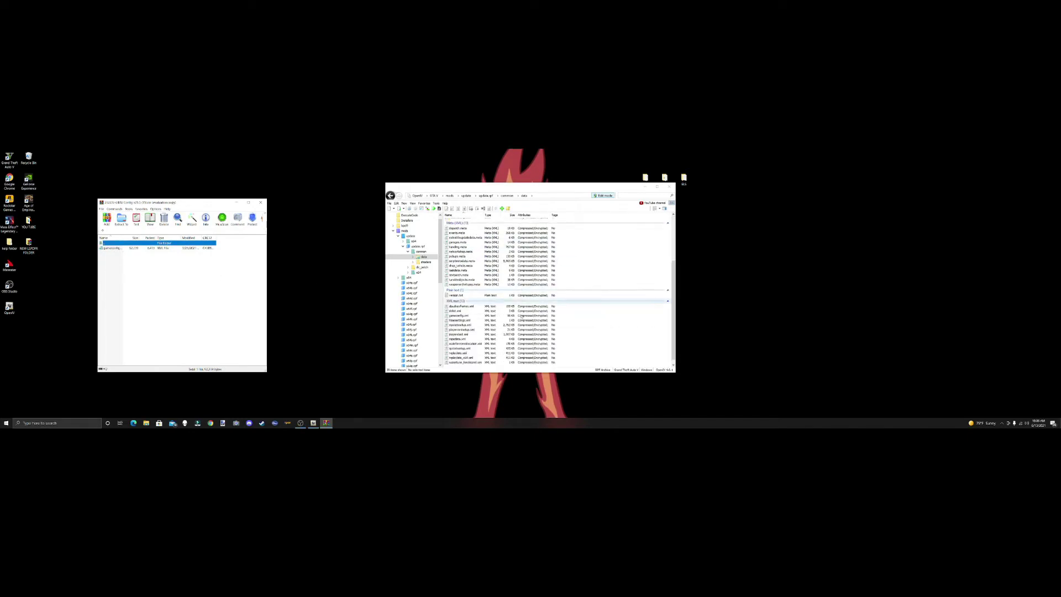
pyautogui.click(458, 312)
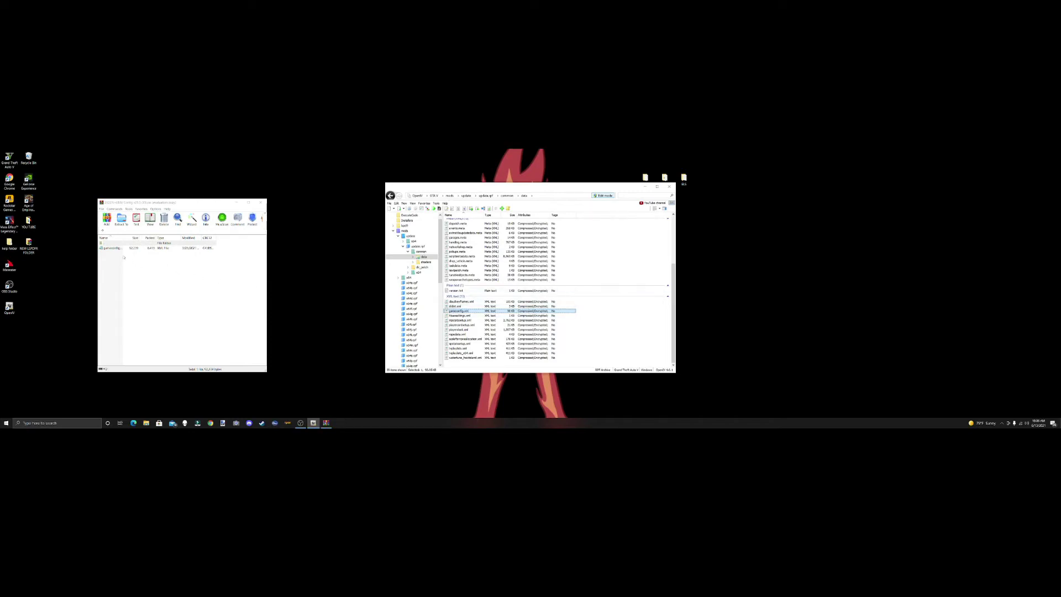
pyautogui.moveTo(114, 249); pyautogui.dragTo(259, 319)
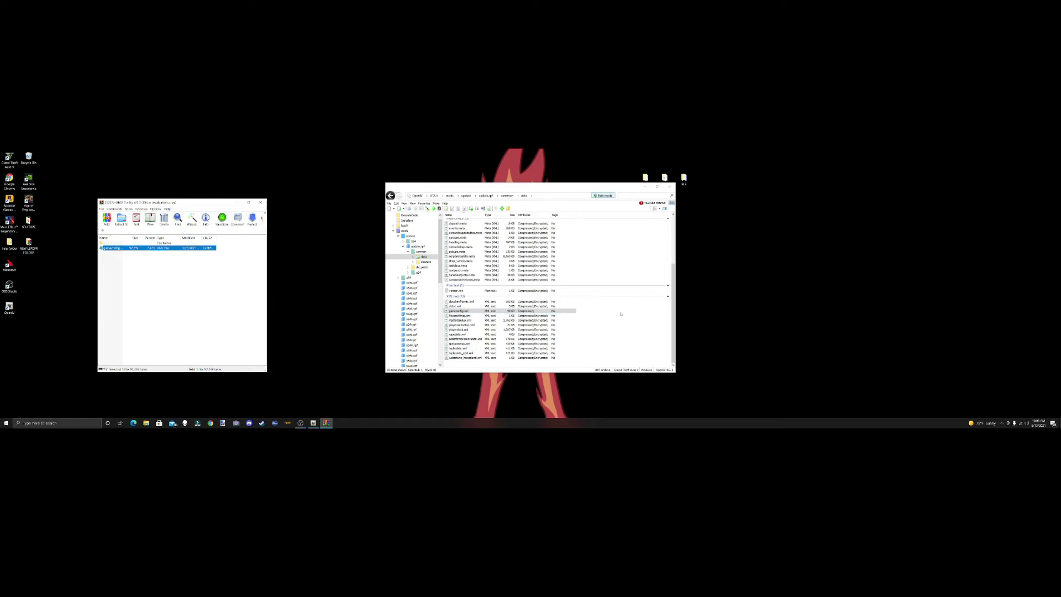
pyautogui.click(606, 196)
pyautogui.click(668, 187)
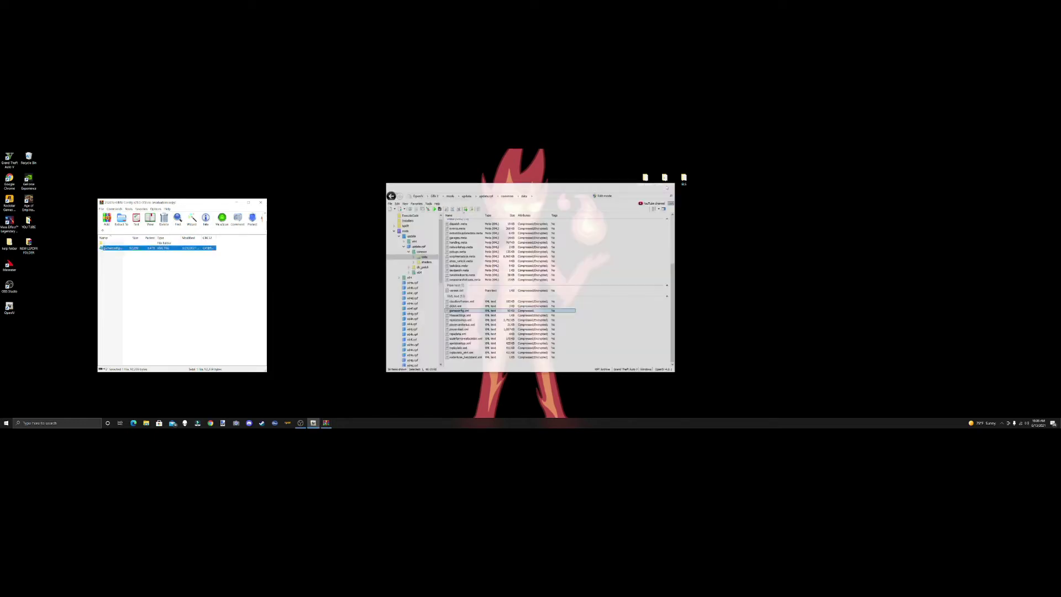
# Step: Close WinRAR, move the Gameconfig archive up, and open the C: drive in File Explorer
pyautogui.click(261, 202)
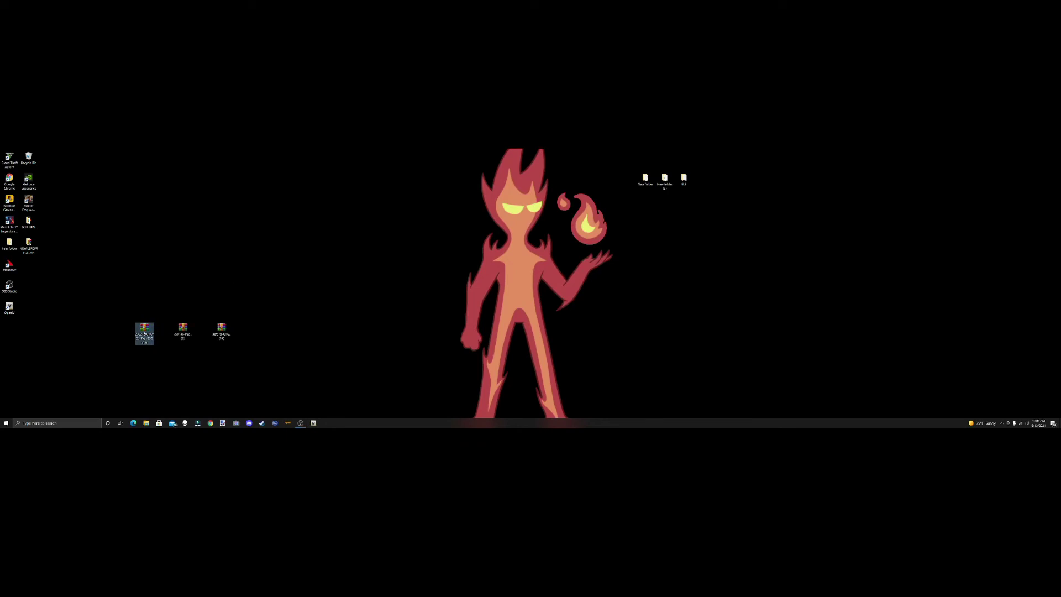
pyautogui.moveTo(145, 334); pyautogui.dragTo(142, 243)
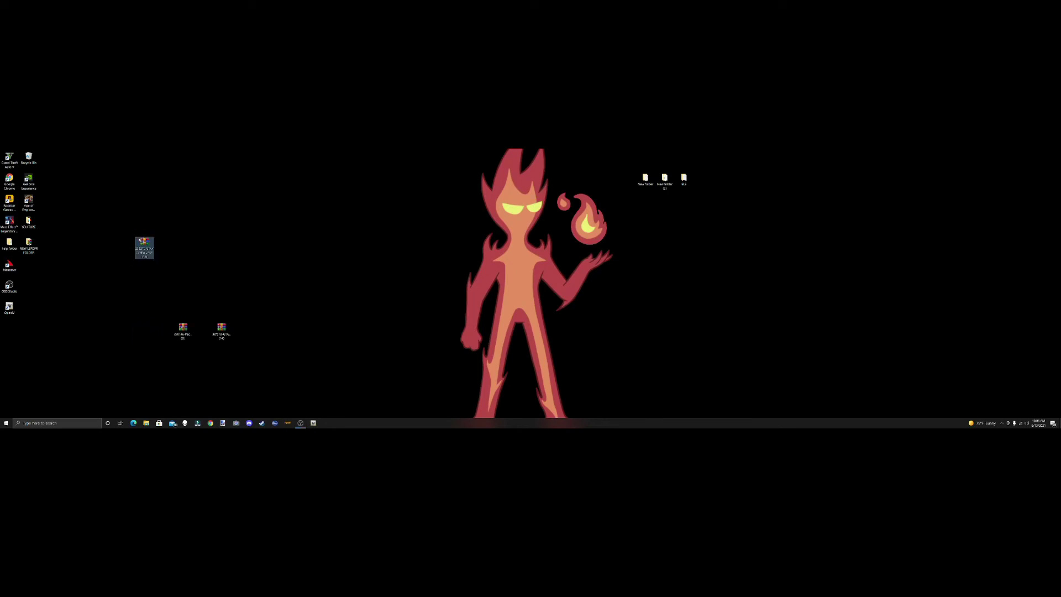
pyautogui.click(146, 423)
pyautogui.moveTo(411, 168); pyautogui.dragTo(596, 175)
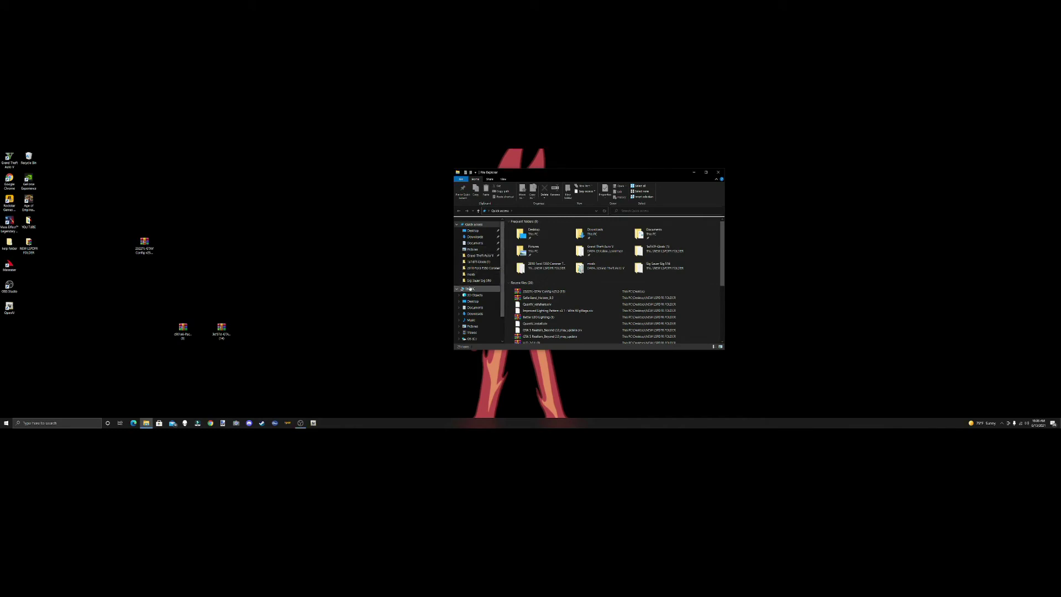
pyautogui.click(469, 288)
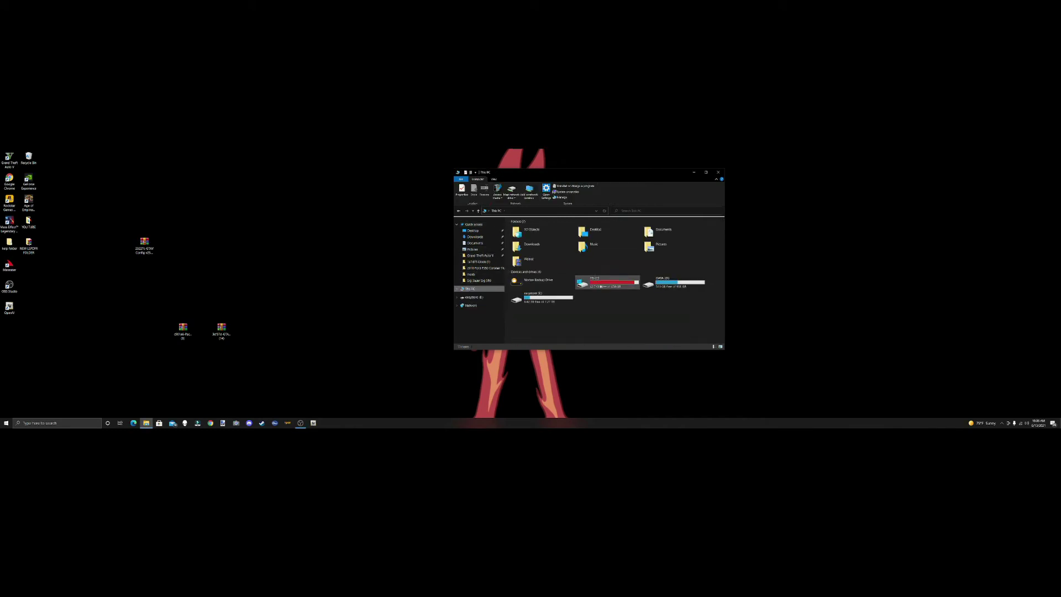
pyautogui.doubleClick(602, 286)
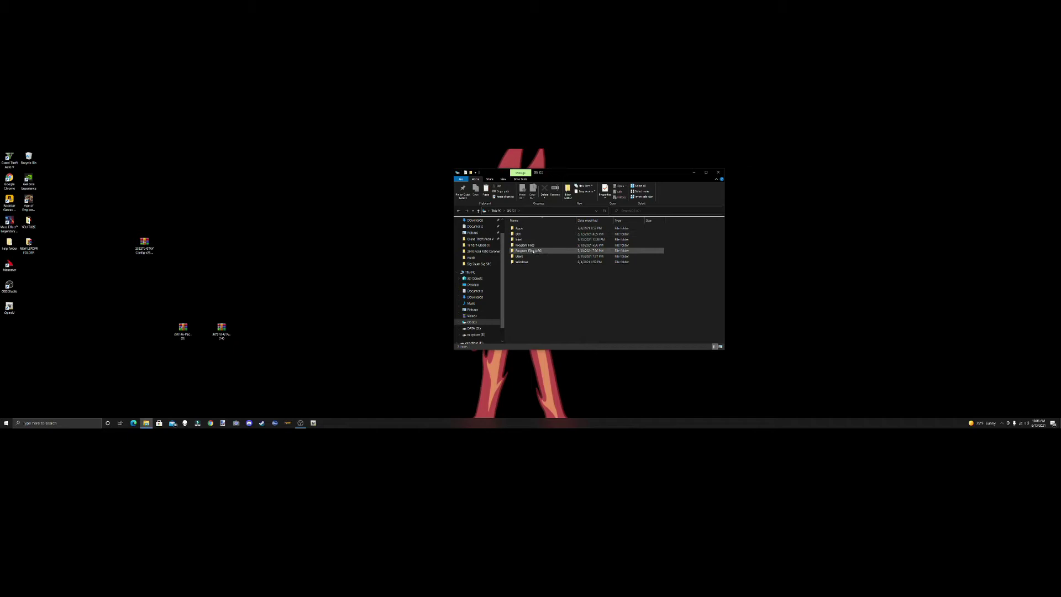
# Step: Go to Program Files (x86)\Steam\steamapps\common\Grand Theft Auto V
pyautogui.doubleClick(533, 252)
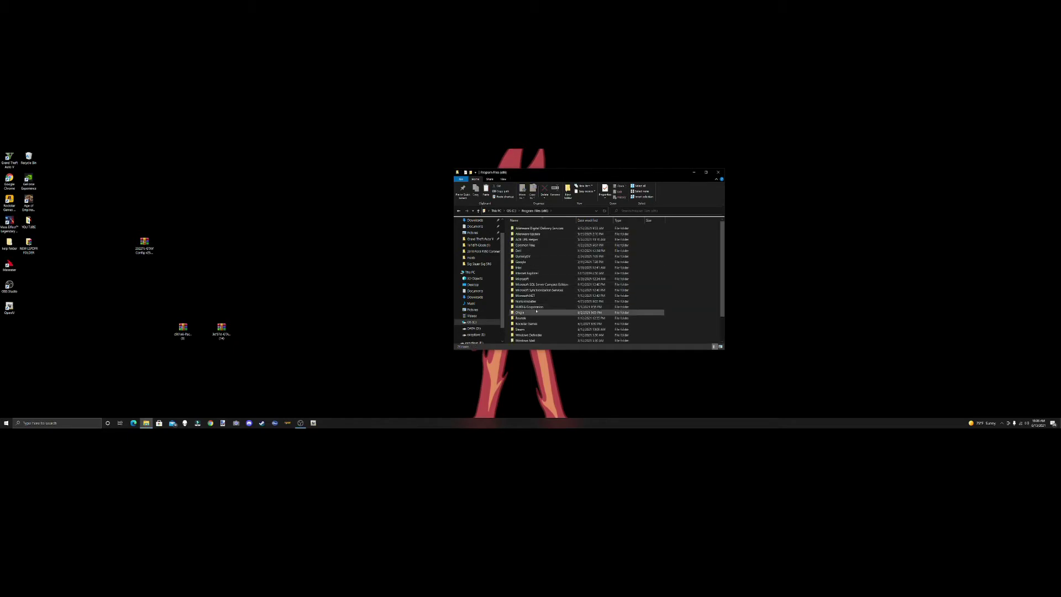
pyautogui.scroll(-1, 536, 307)
pyautogui.doubleClick(534, 303)
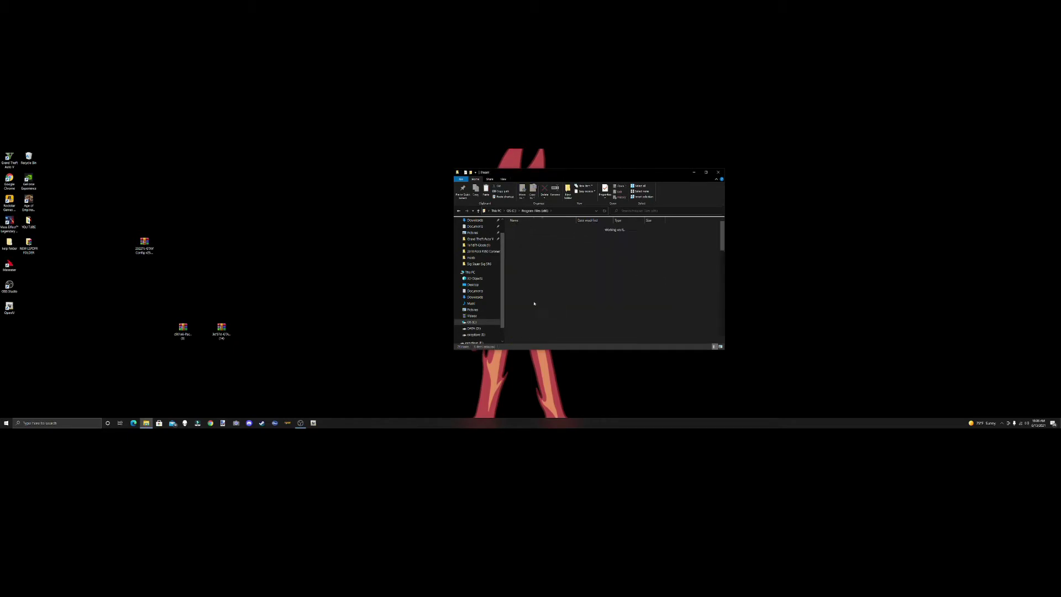
pyautogui.doubleClick(532, 320)
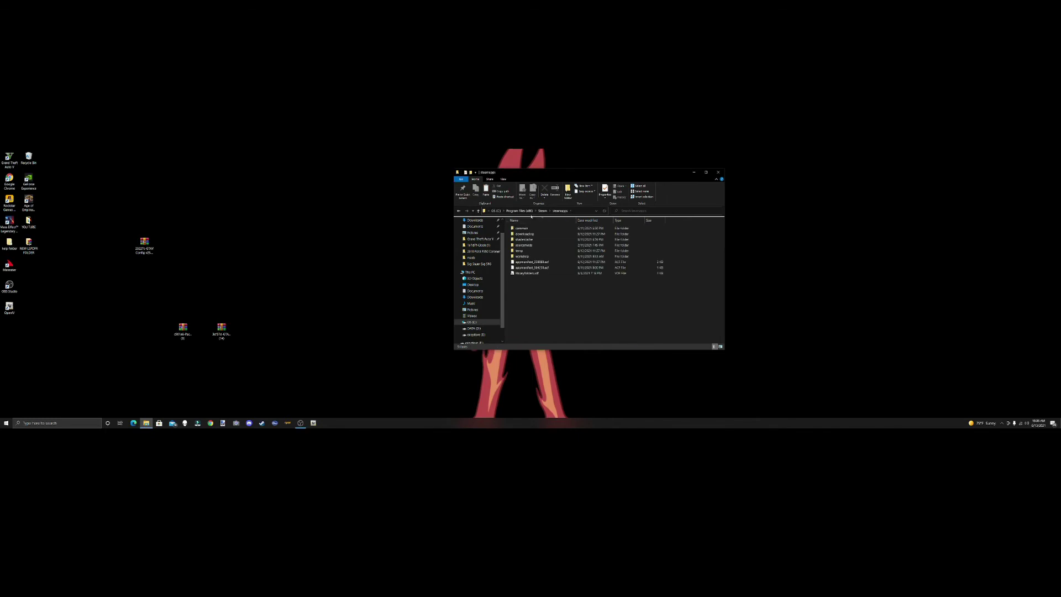
pyautogui.doubleClick(522, 228)
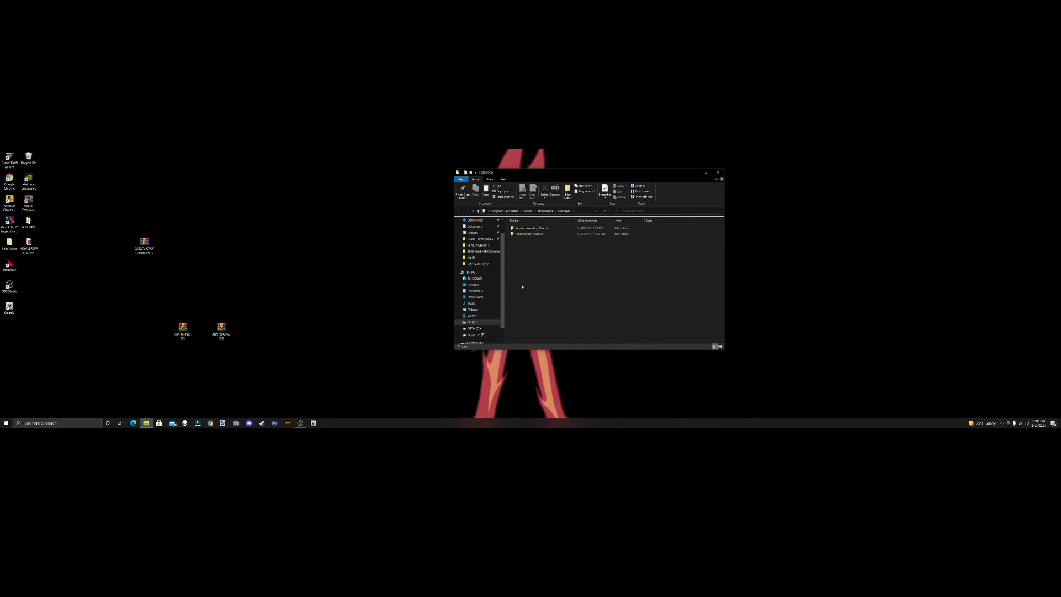
pyautogui.click(479, 239)
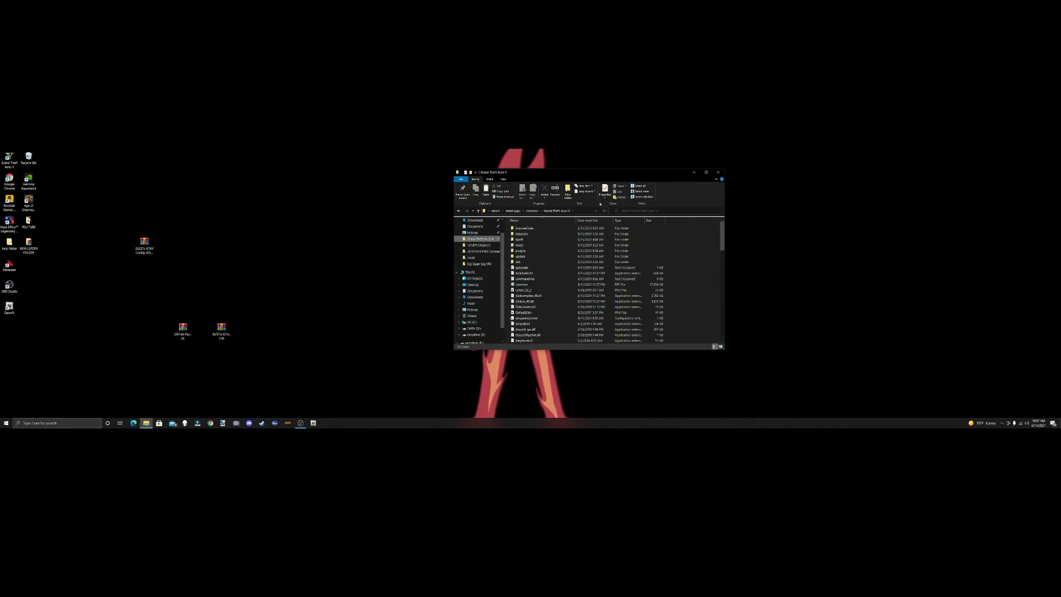
# Step: Reposition and widen the Grand Theft Auto V folder window beside the desktop archives
pyautogui.moveTo(565, 175); pyautogui.dragTo(611, 168)
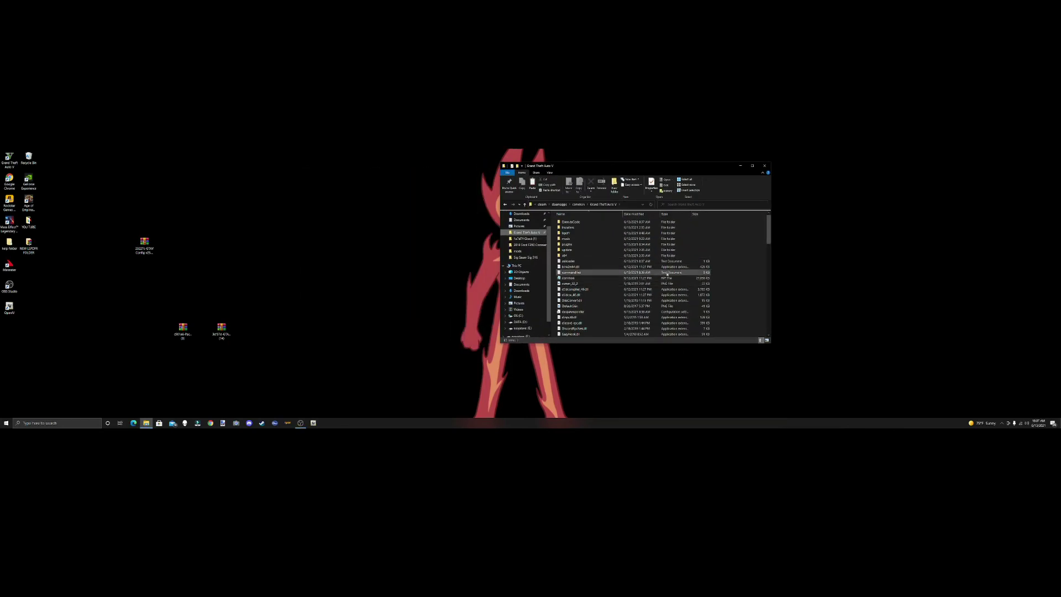
pyautogui.moveTo(771, 258); pyautogui.dragTo(826, 259)
pyautogui.moveTo(663, 166); pyautogui.dragTo(539, 166)
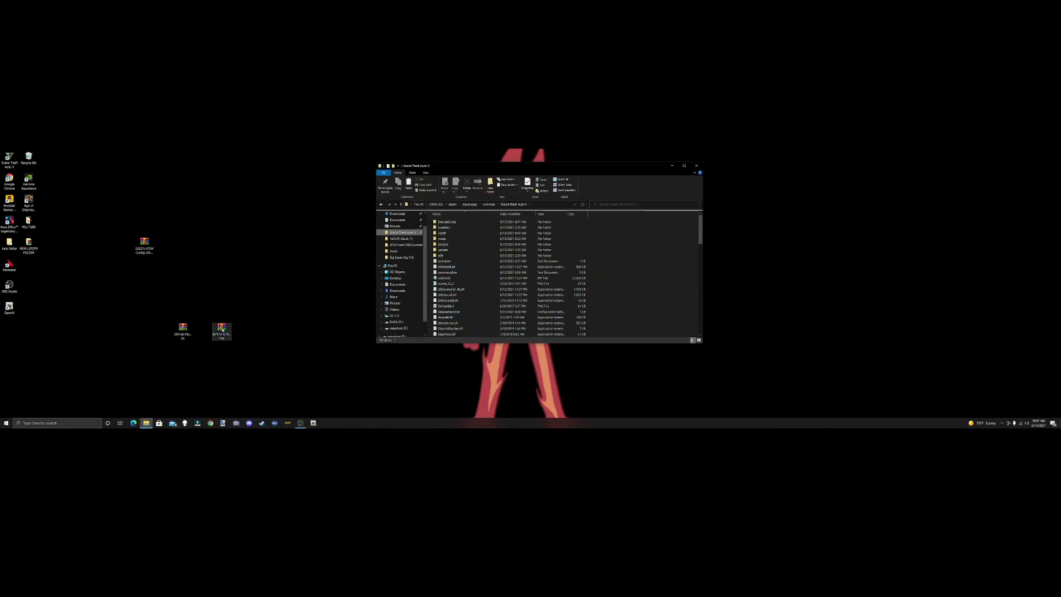
pyautogui.click(190, 330)
# Step: Copy both files from the first mod archive into the Grand Theft Auto V folder and close WinRAR
pyautogui.doubleClick(183, 330)
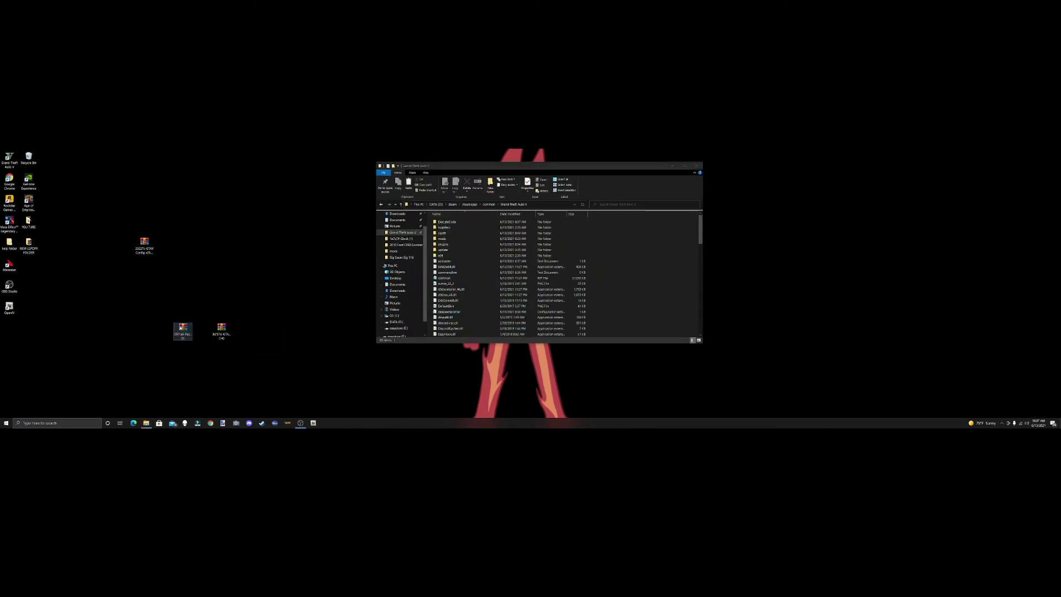
pyautogui.click(629, 193)
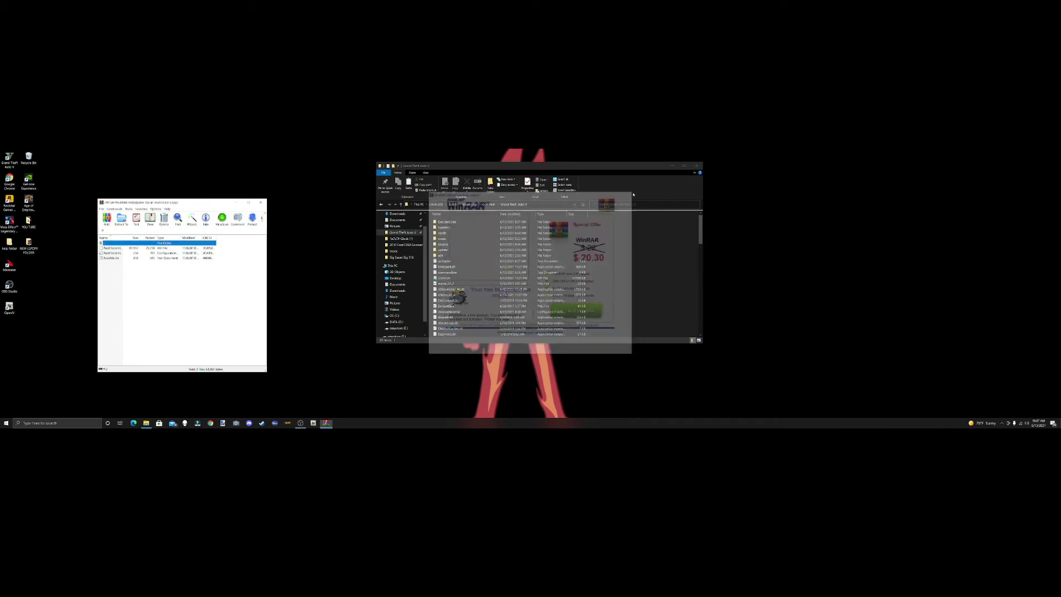
pyautogui.click(126, 271)
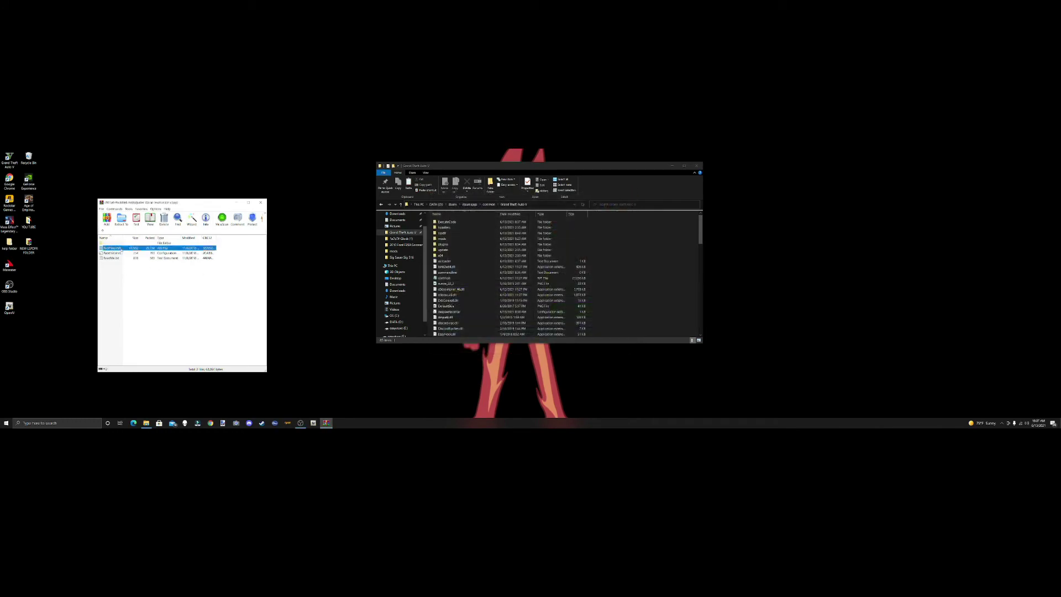
pyautogui.moveTo(122, 250); pyautogui.dragTo(117, 254)
pyautogui.keyDown('shift'); pyautogui.click(119, 253); pyautogui.keyUp('shift')
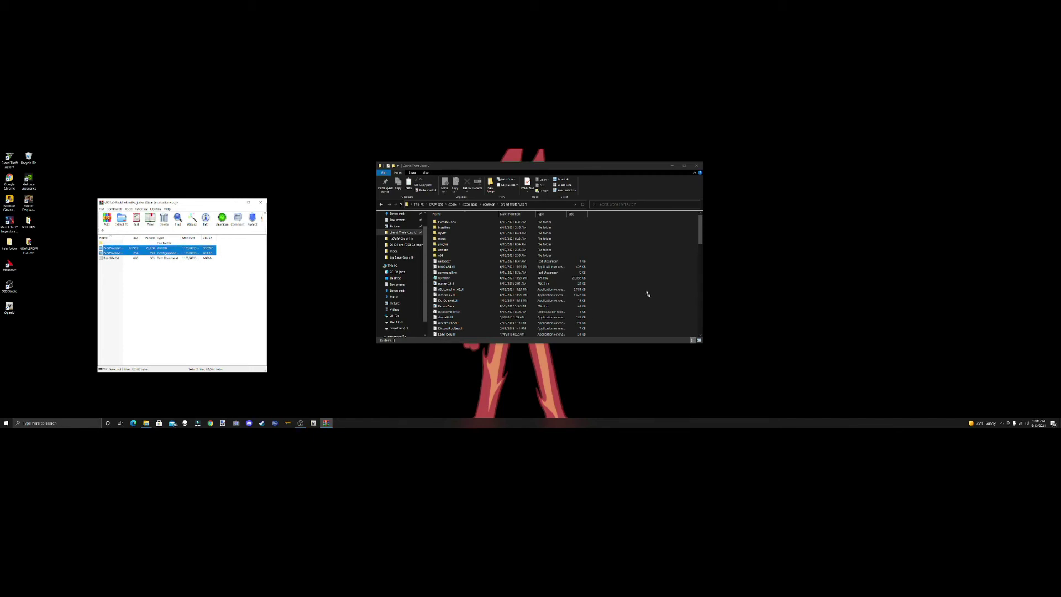
pyautogui.moveTo(649, 294); pyautogui.dragTo(649, 292)
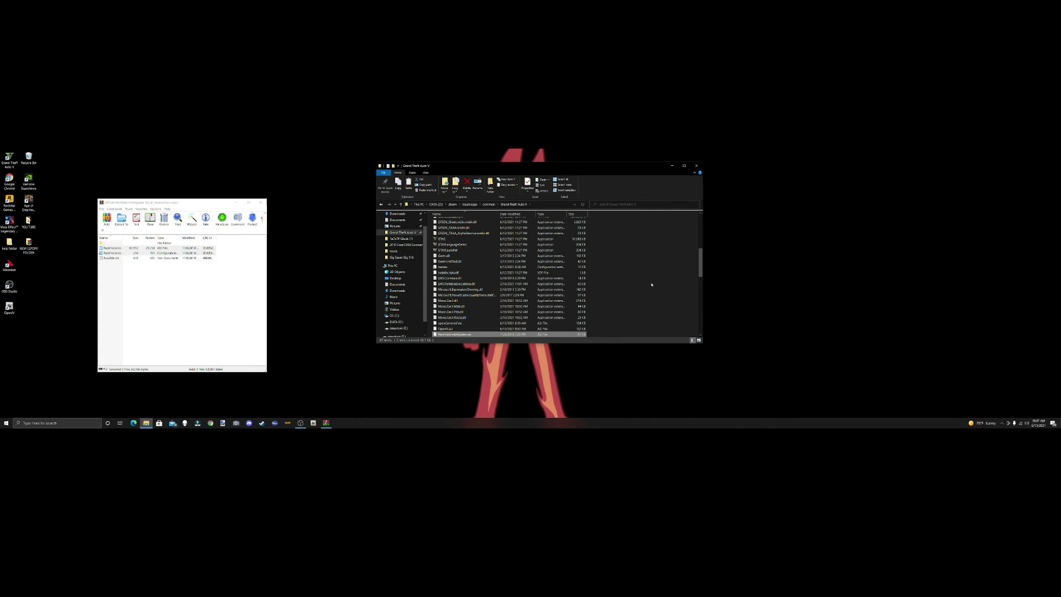
pyautogui.click(583, 205)
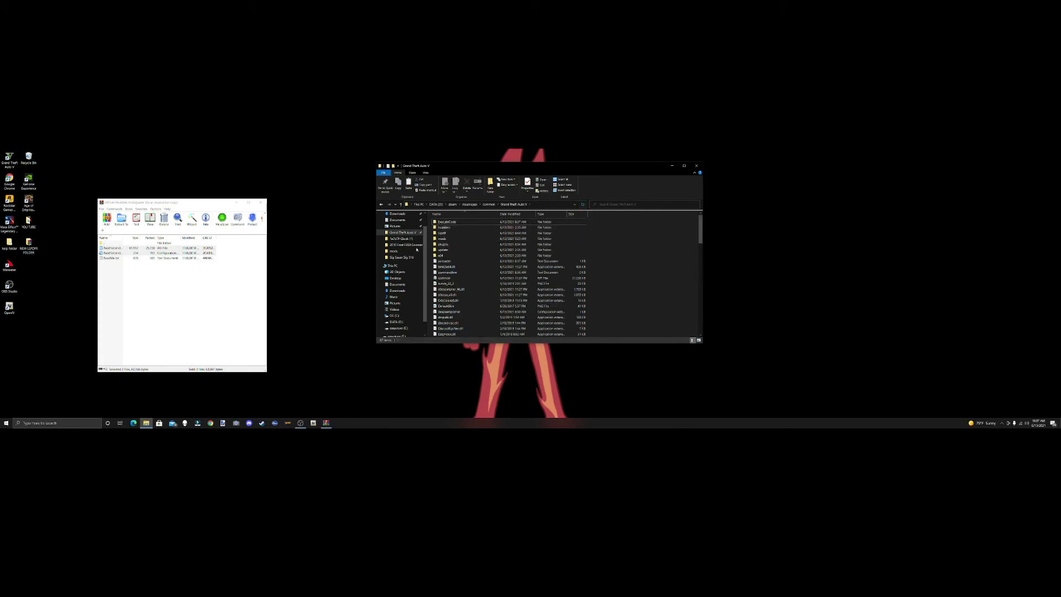
pyautogui.click(261, 202)
# Step: Copy GTAVHeapAdjuster.asi from the heap adjuster zip into the Grand Theft Auto V folder, then close WinRAR
pyautogui.click(183, 329)
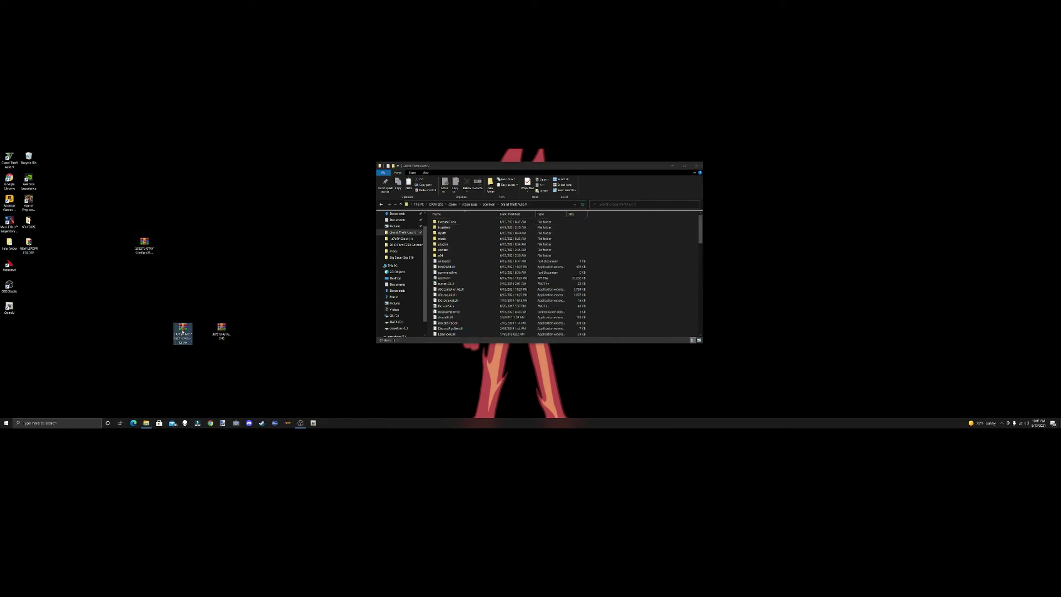
pyautogui.doubleClick(221, 328)
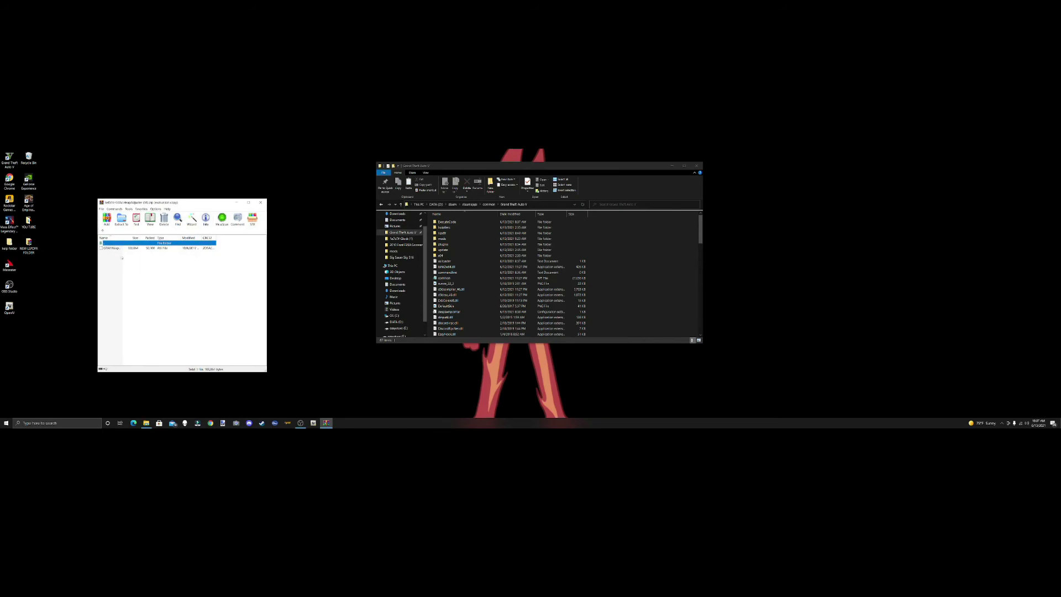
pyautogui.moveTo(112, 249); pyautogui.dragTo(114, 263)
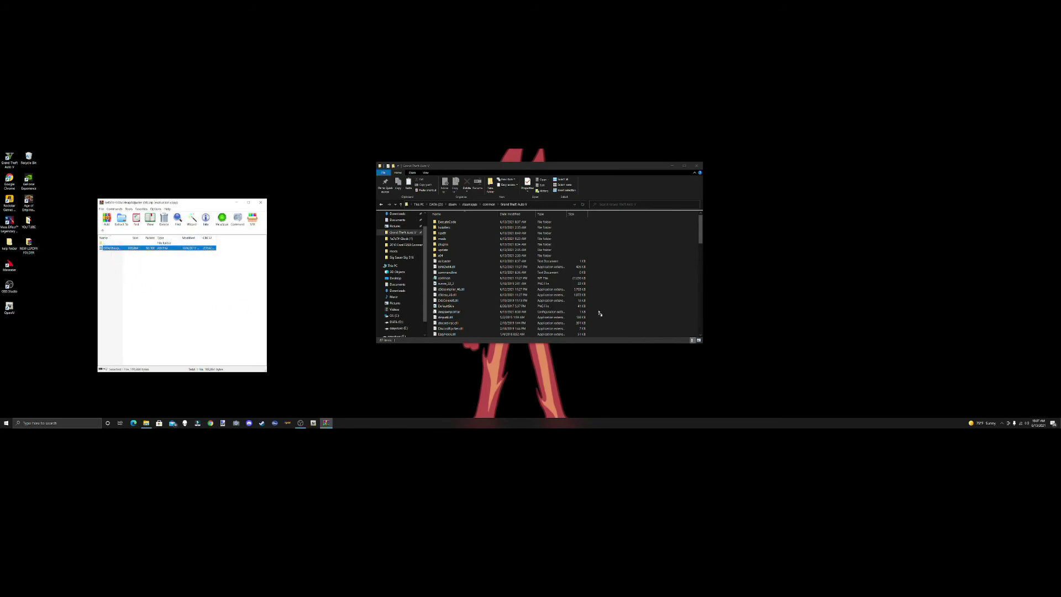
pyautogui.moveTo(660, 293); pyautogui.dragTo(659, 294)
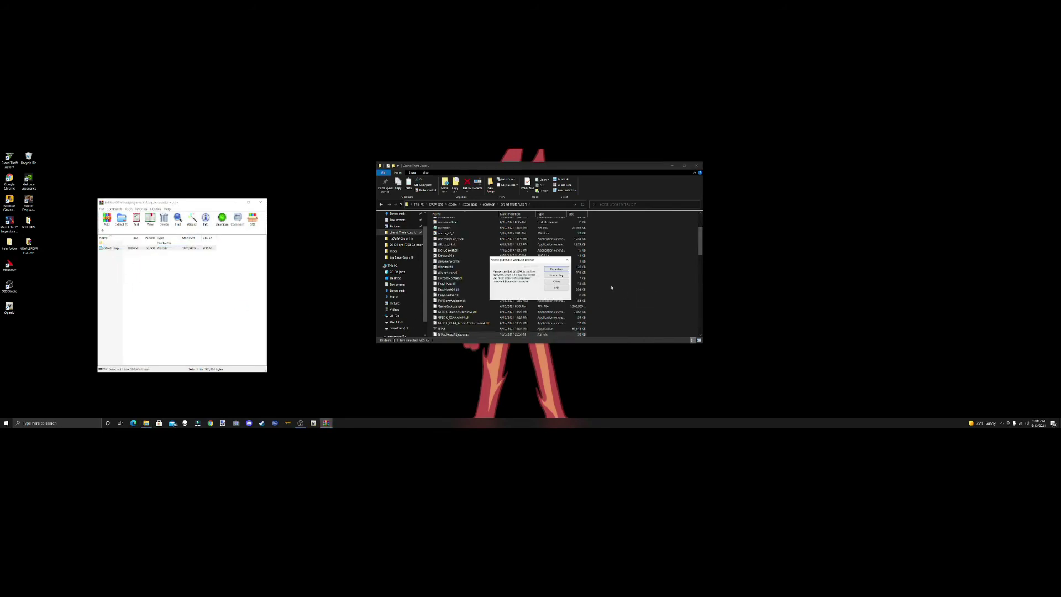
pyautogui.click(567, 260)
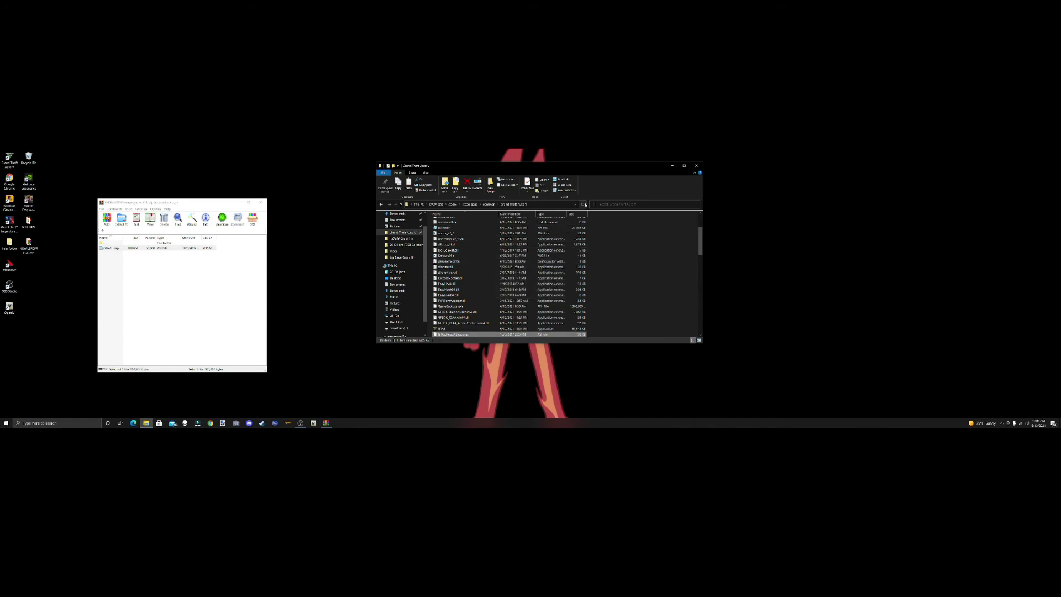
pyautogui.click(260, 203)
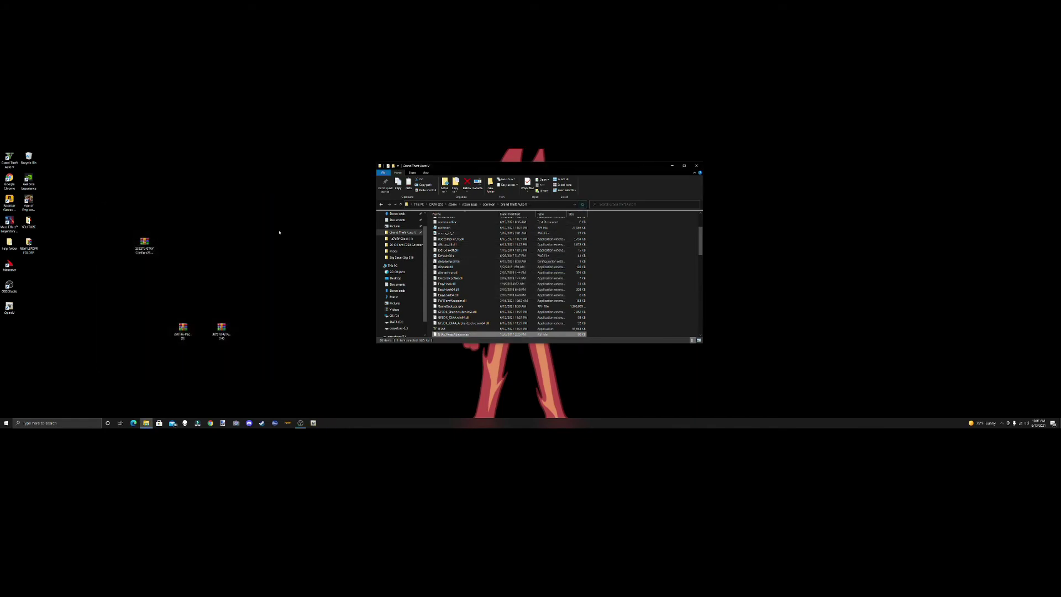
# Step: Delete the three mod archives from the desktop and close the Grand Theft Auto V Explorer window
pyautogui.moveTo(276, 224); pyautogui.dragTo(120, 373)
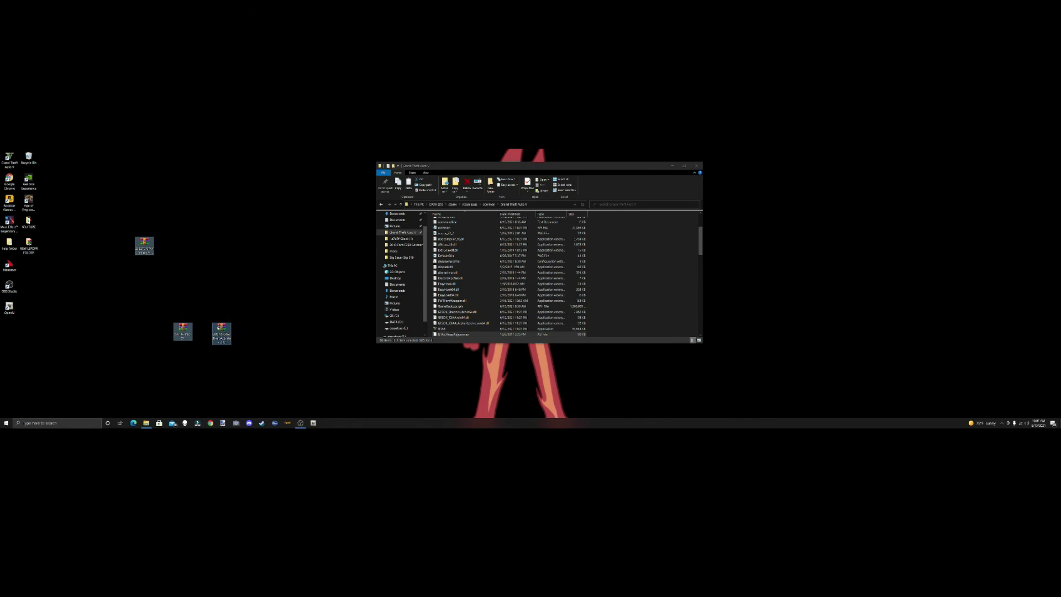
pyautogui.click(220, 330)
pyautogui.rightClick(220, 328)
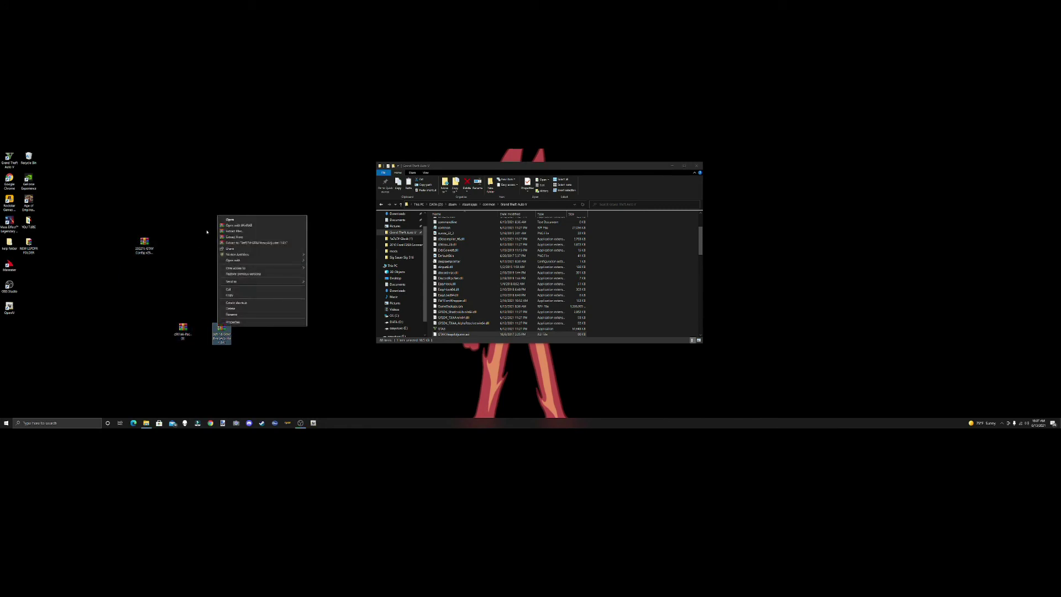
pyautogui.click(244, 217)
pyautogui.moveTo(251, 217); pyautogui.dragTo(127, 352)
pyautogui.rightClick(220, 330)
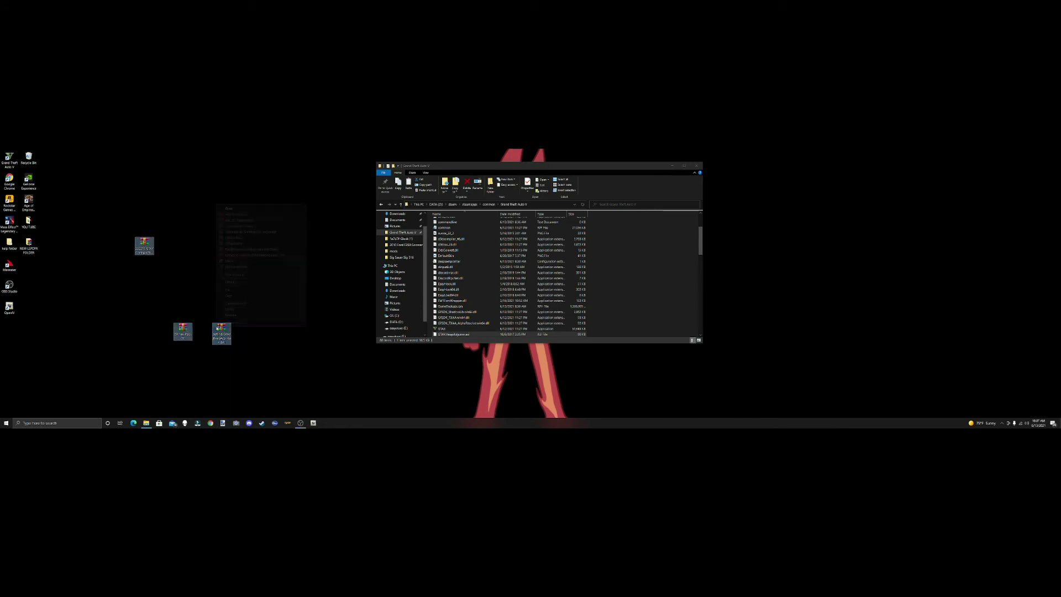
pyautogui.click(243, 310)
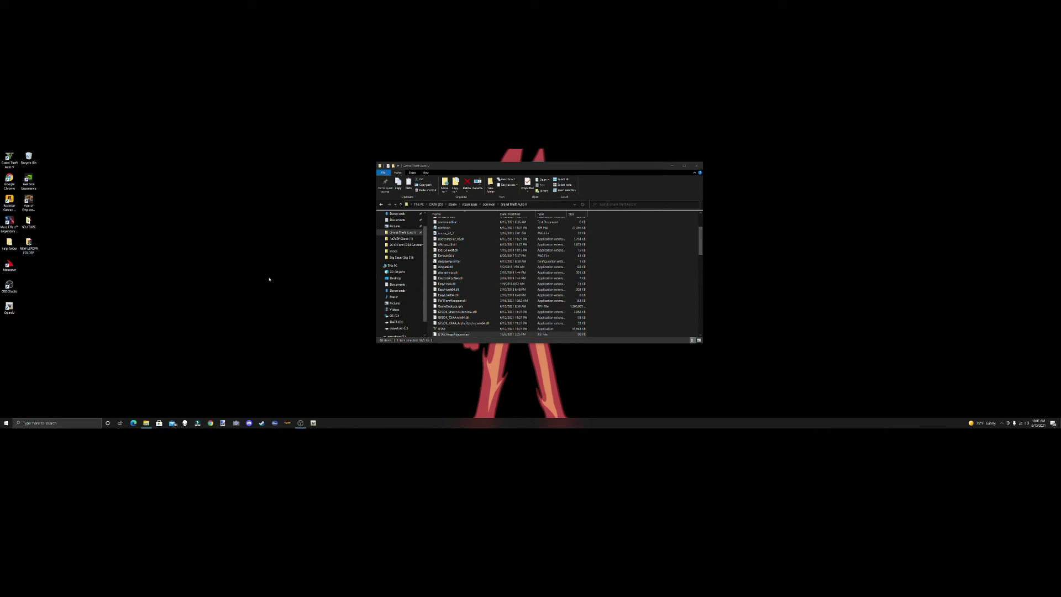
pyautogui.click(697, 165)
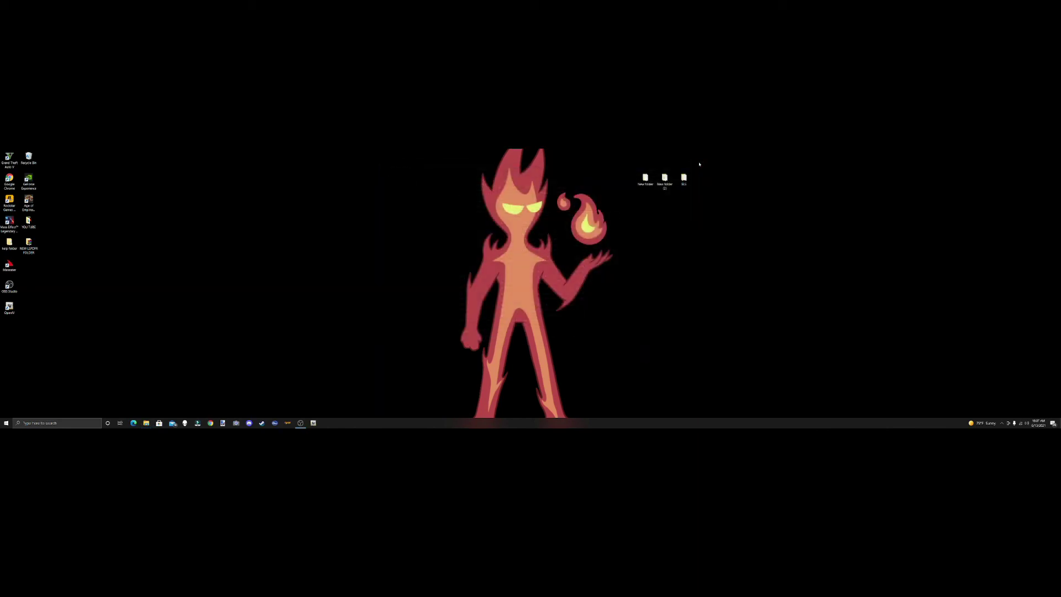